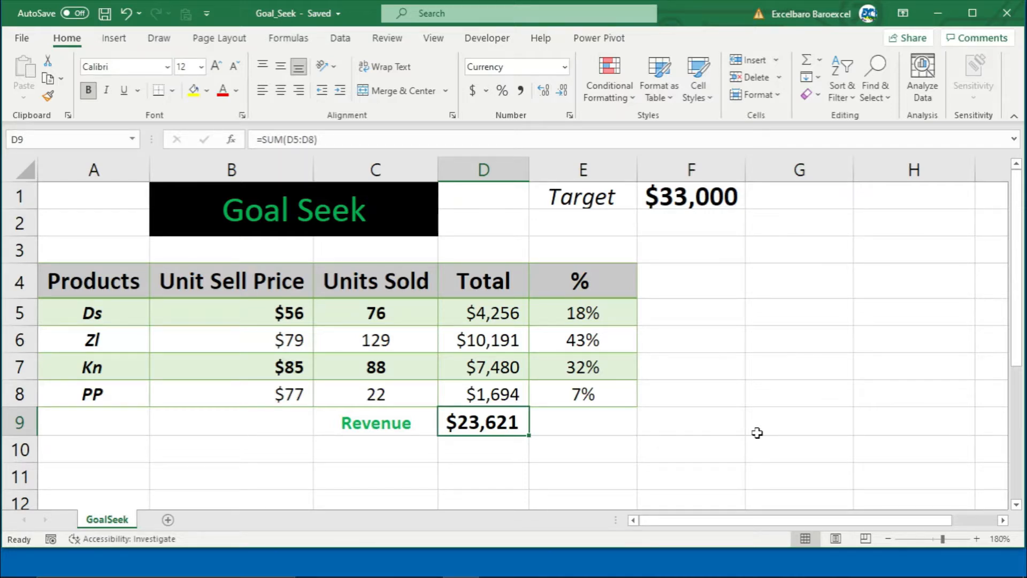
Step: Examine the product table's unit prices and product names, the target in F1 and the revenue formula in D9
{"action": "left_click", "coordinate": [757, 433]}
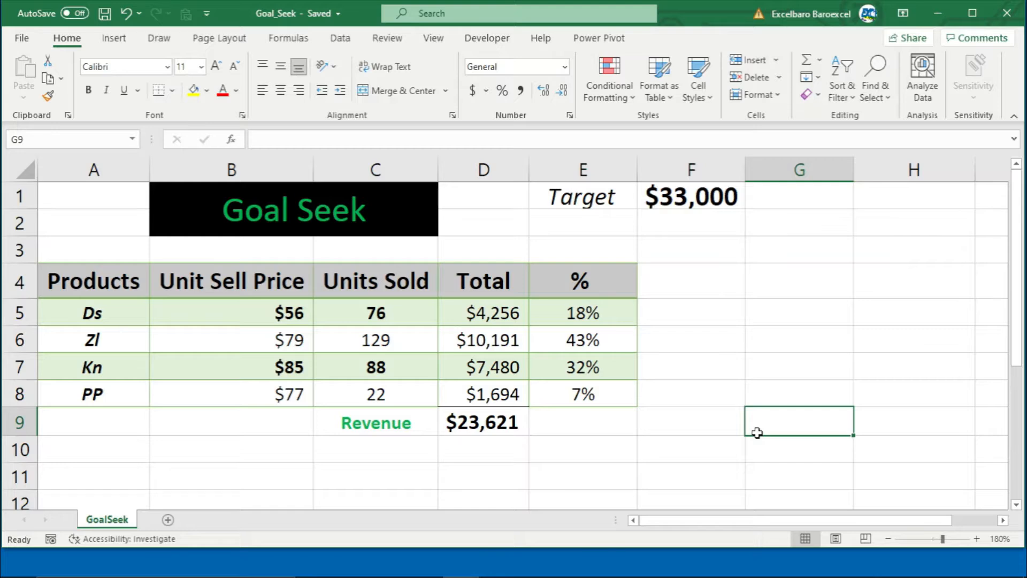
{"action": "left_click", "coordinate": [371, 230]}
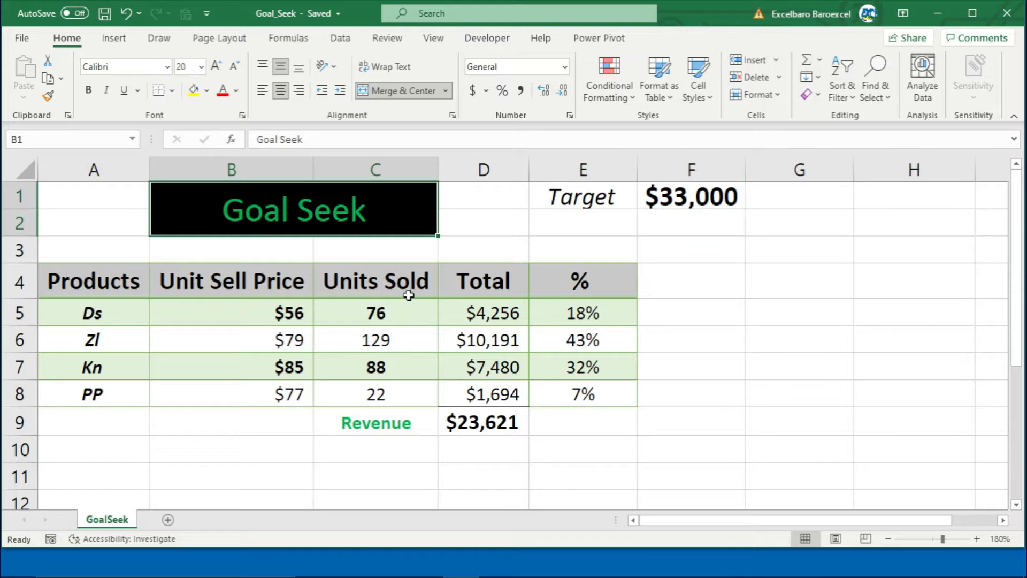
{"action": "left_click", "coordinate": [88, 309]}
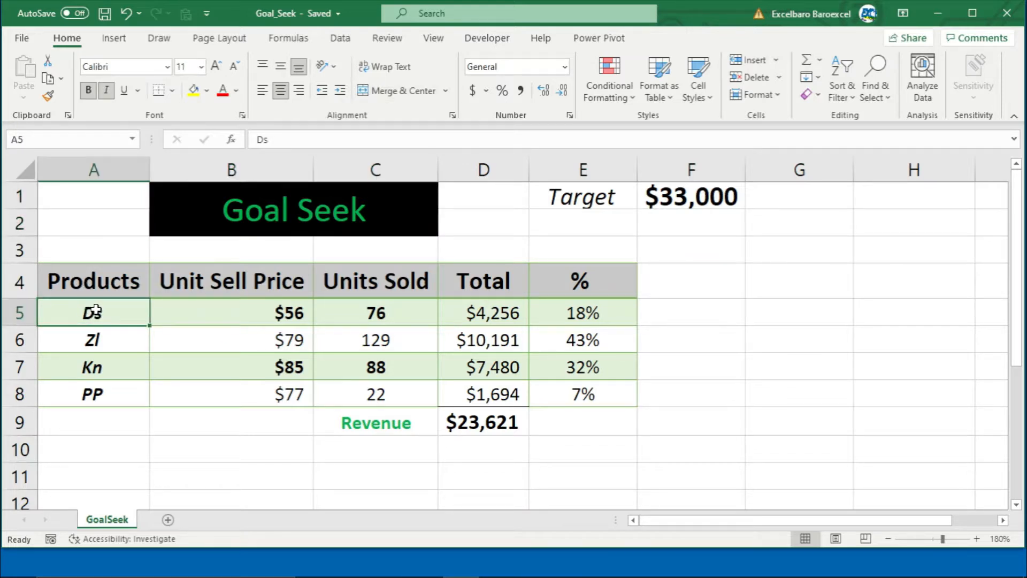
{"action": "left_click", "coordinate": [99, 344]}
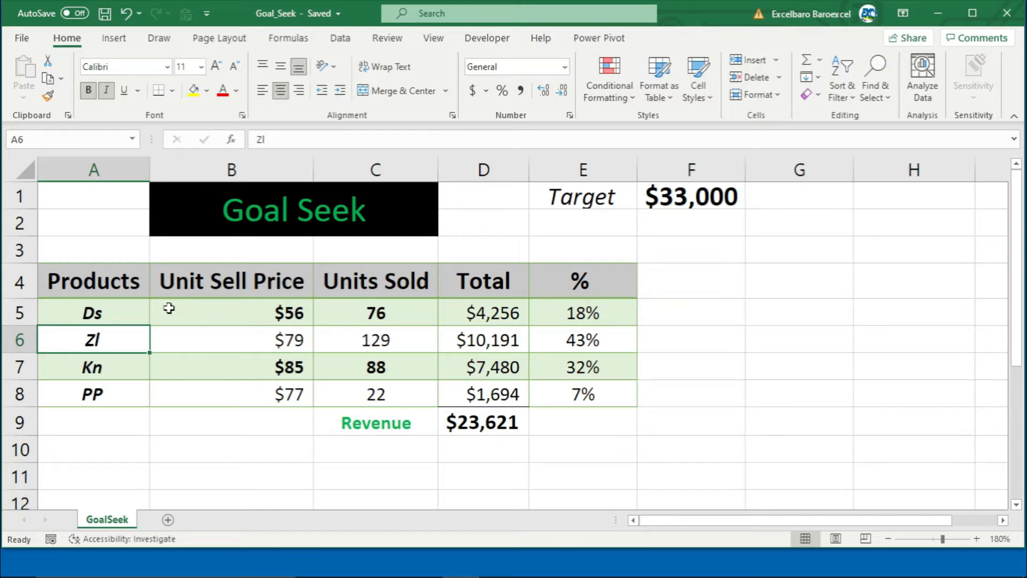
{"action": "left_click", "coordinate": [287, 316]}
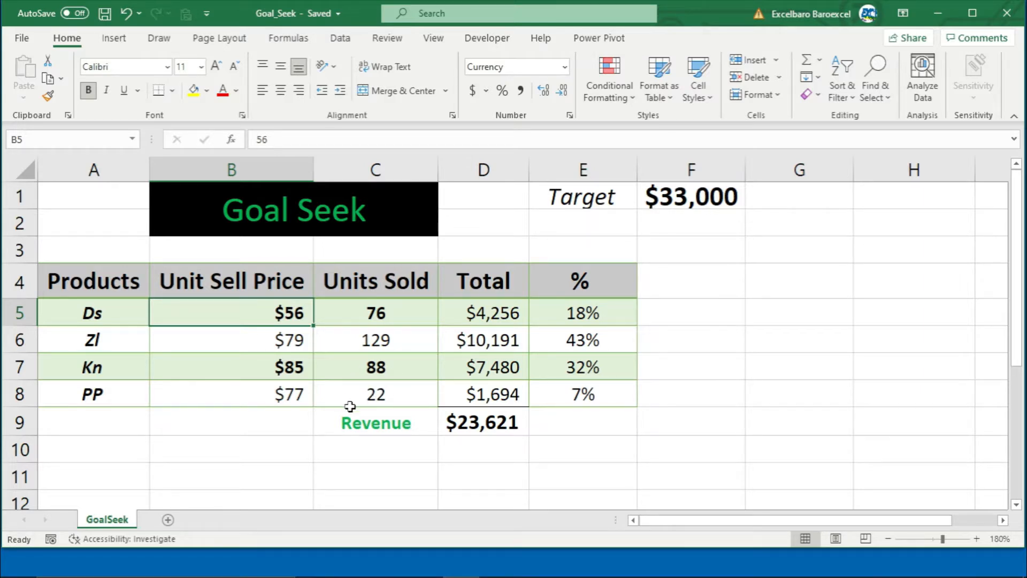
{"action": "left_click", "coordinate": [564, 199]}
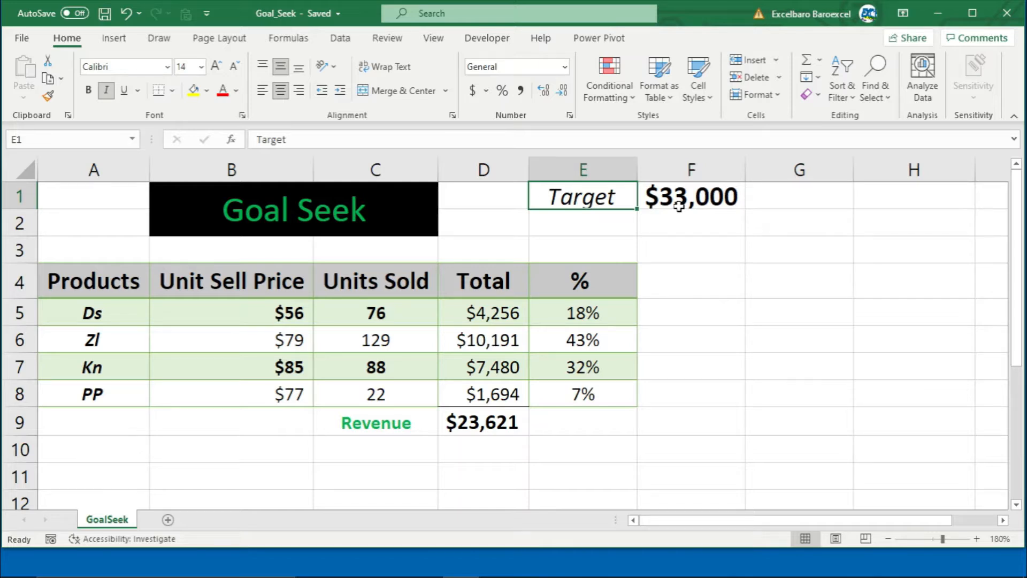
{"action": "left_click", "coordinate": [681, 297]}
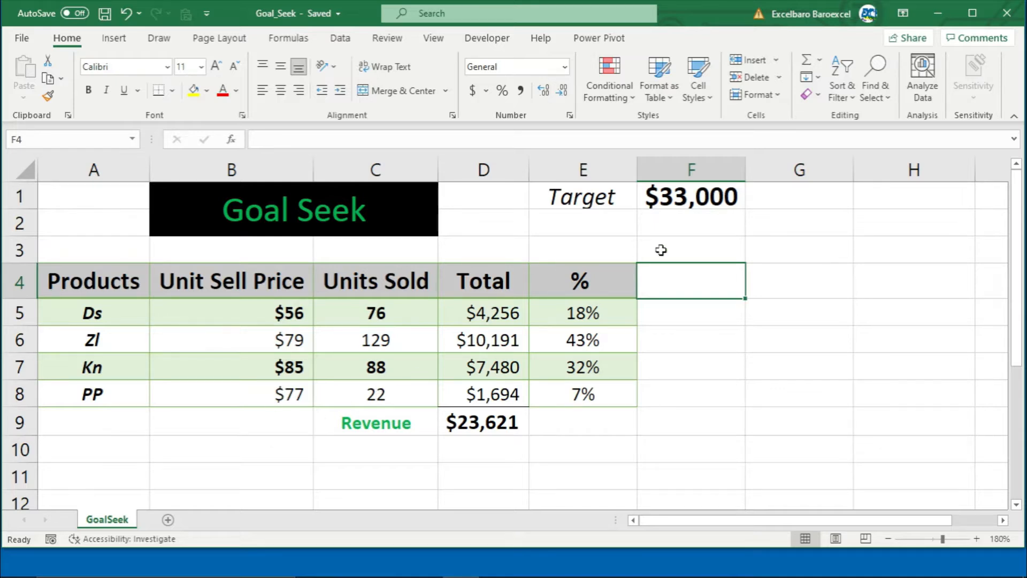
{"action": "left_click", "coordinate": [700, 205]}
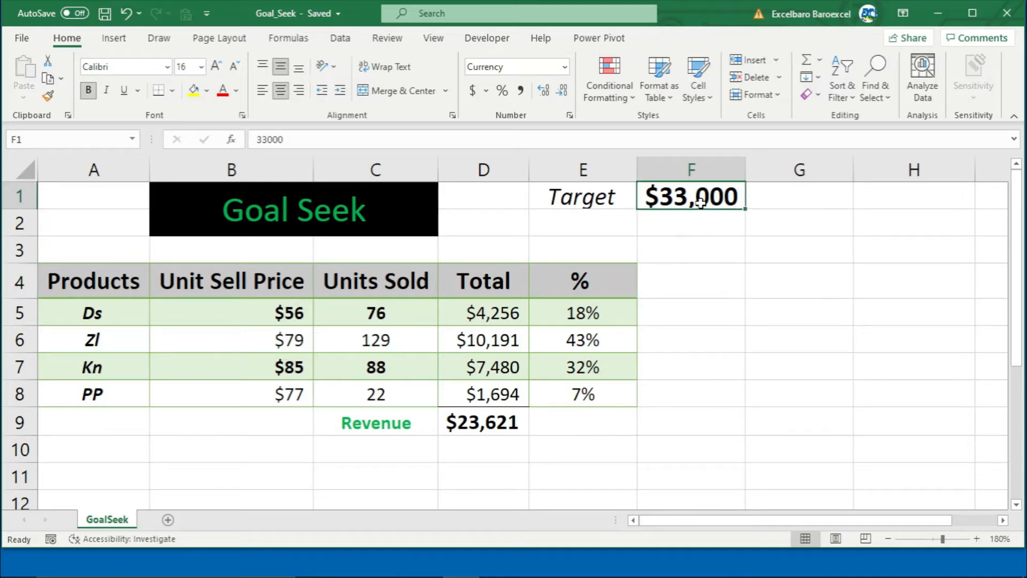
{"action": "left_click", "coordinate": [496, 426]}
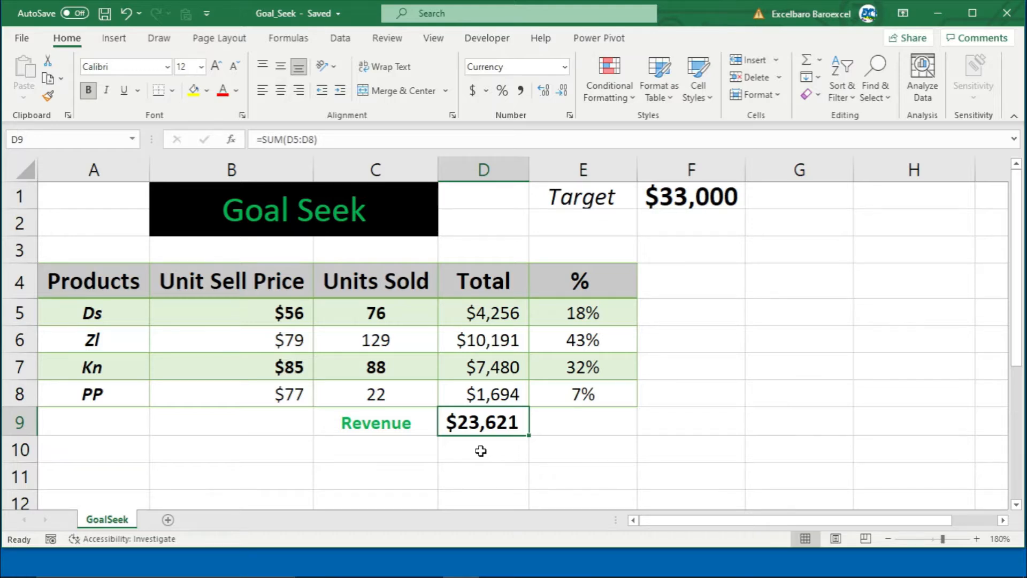
{"action": "left_click", "coordinate": [630, 446]}
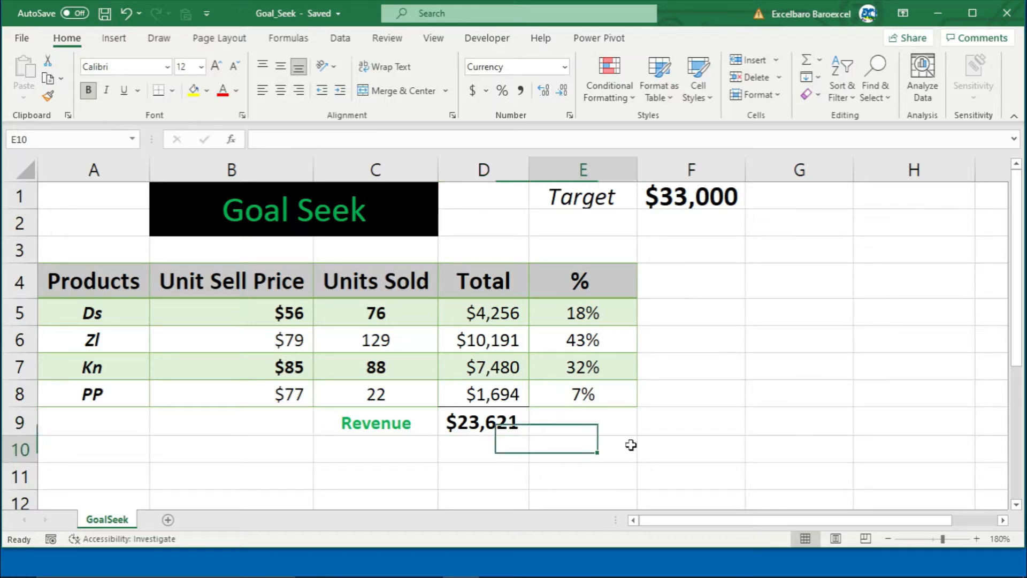
Step: Set up a Goal Seek that brings revenue cell D9 to 33000 by changing the PP units sold in C8
{"action": "left_click", "coordinate": [500, 420]}
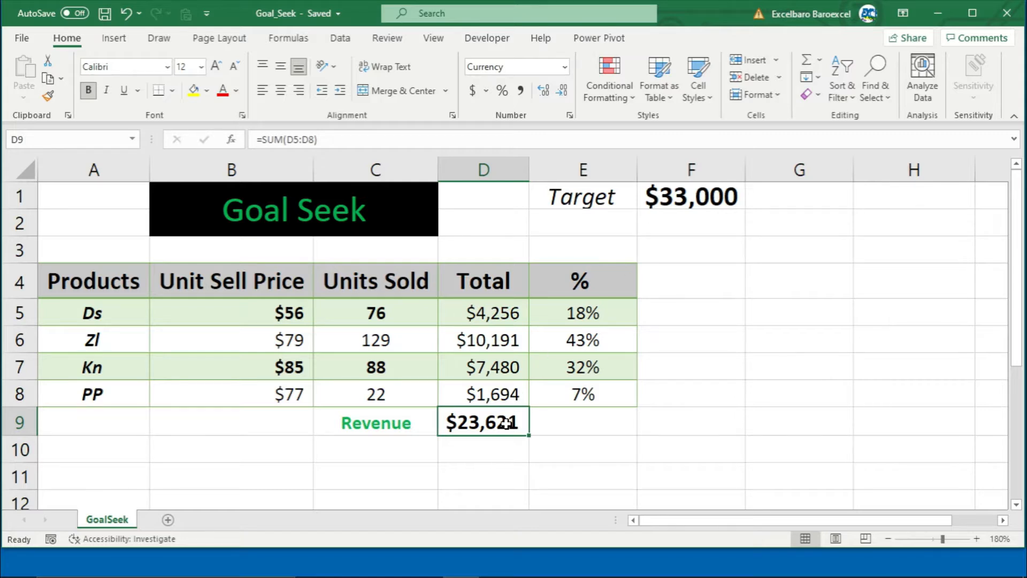
{"action": "left_click", "coordinate": [341, 39]}
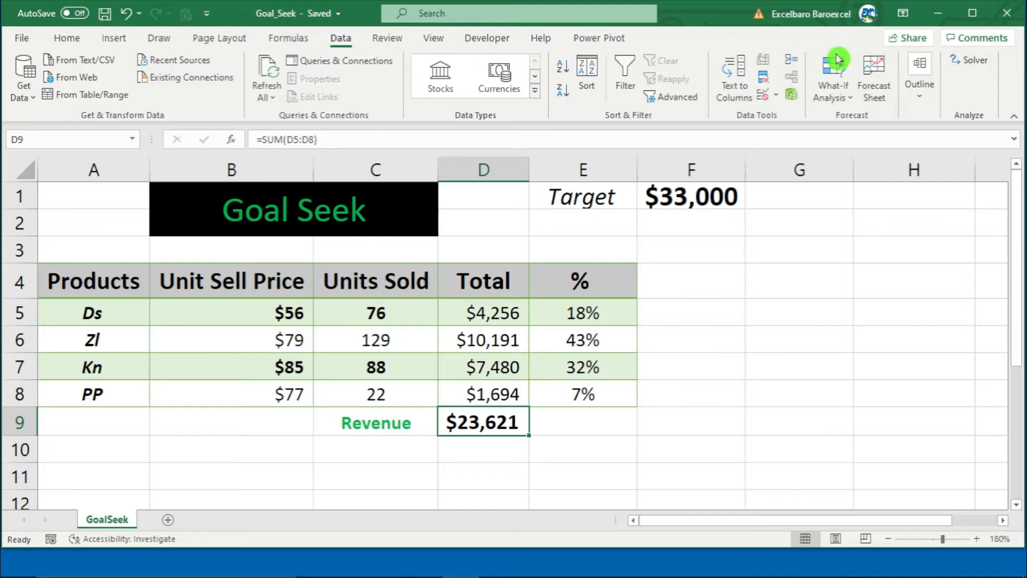
{"action": "left_click", "coordinate": [845, 101]}
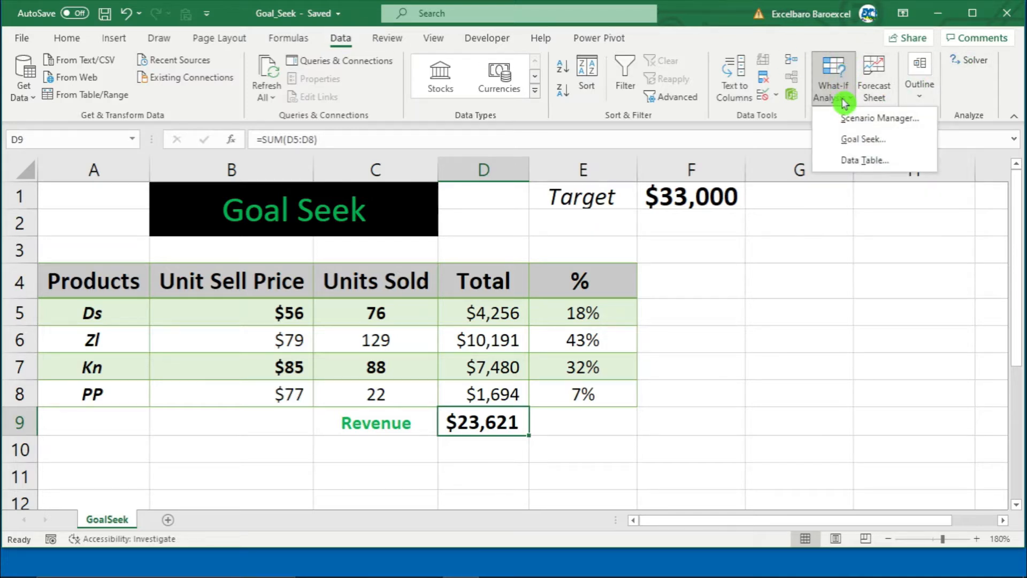
{"action": "left_click", "coordinate": [866, 138]}
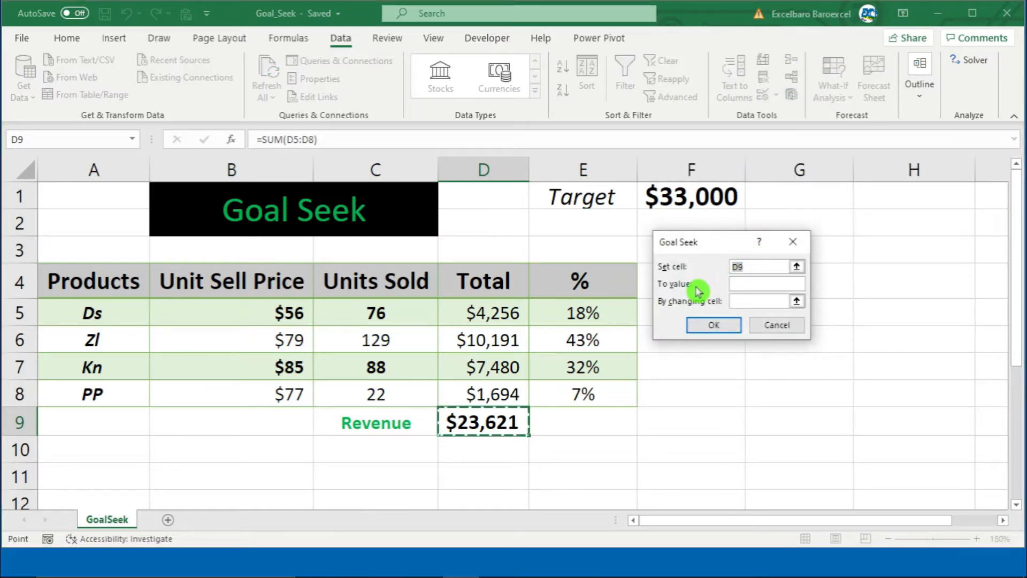
{"action": "left_click", "coordinate": [734, 268]}
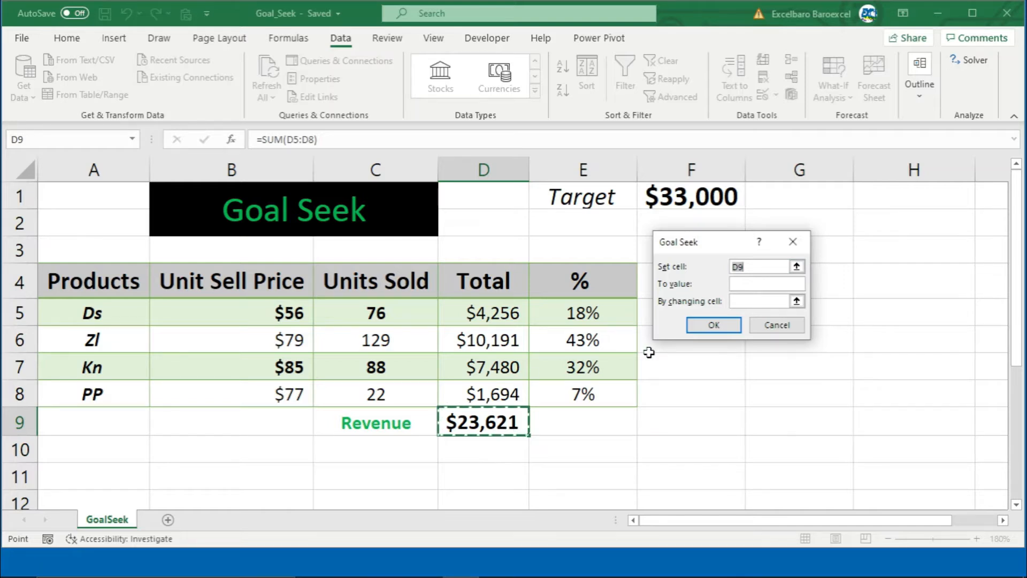
{"action": "left_click", "coordinate": [757, 284]}
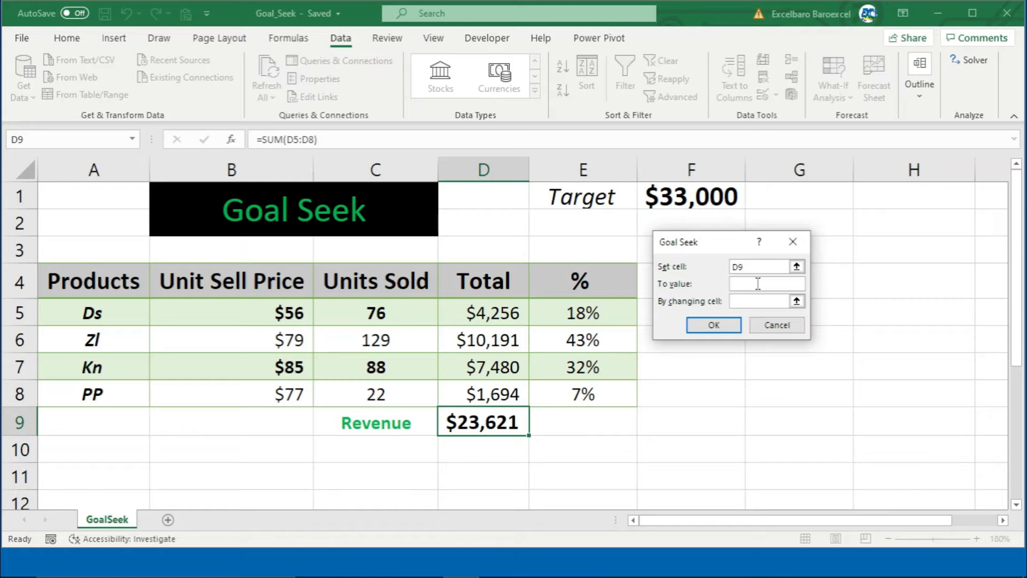
{"action": "type", "text": "33000"}
{"action": "left_click", "coordinate": [752, 303]}
{"action": "left_click", "coordinate": [379, 395]}
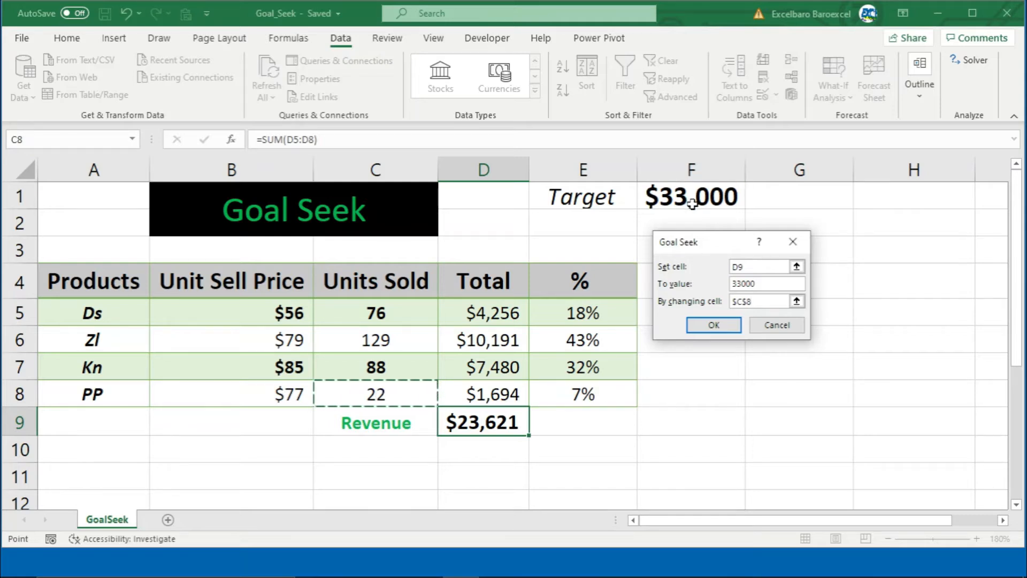
Step: Run the Goal Seek on the PP units sold and discard its solution
{"action": "left_click", "coordinate": [716, 335]}
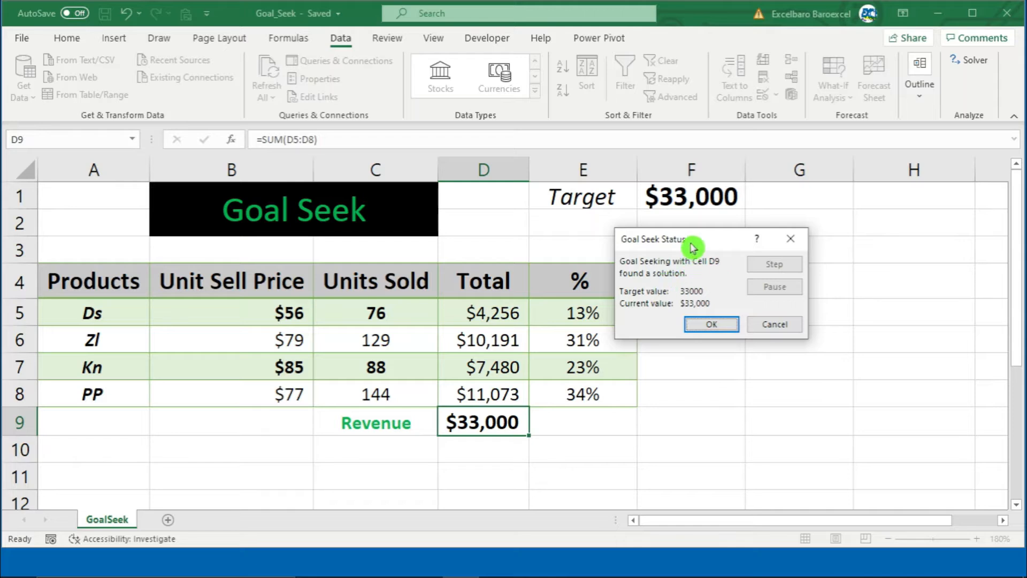
{"action": "left_click_drag", "start_coordinate": [692, 246], "coordinate": [813, 251]}
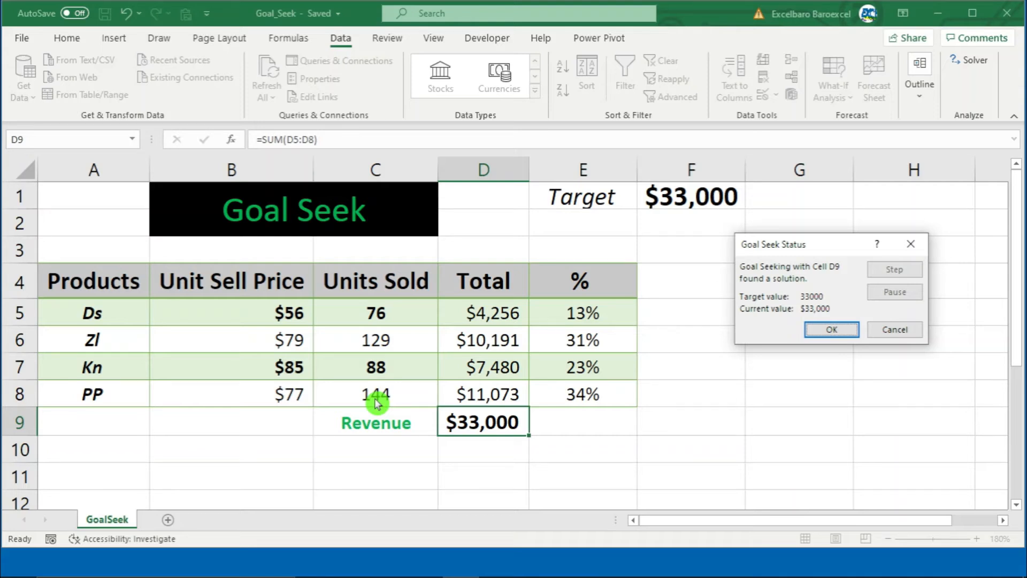
{"action": "left_click", "coordinate": [897, 331]}
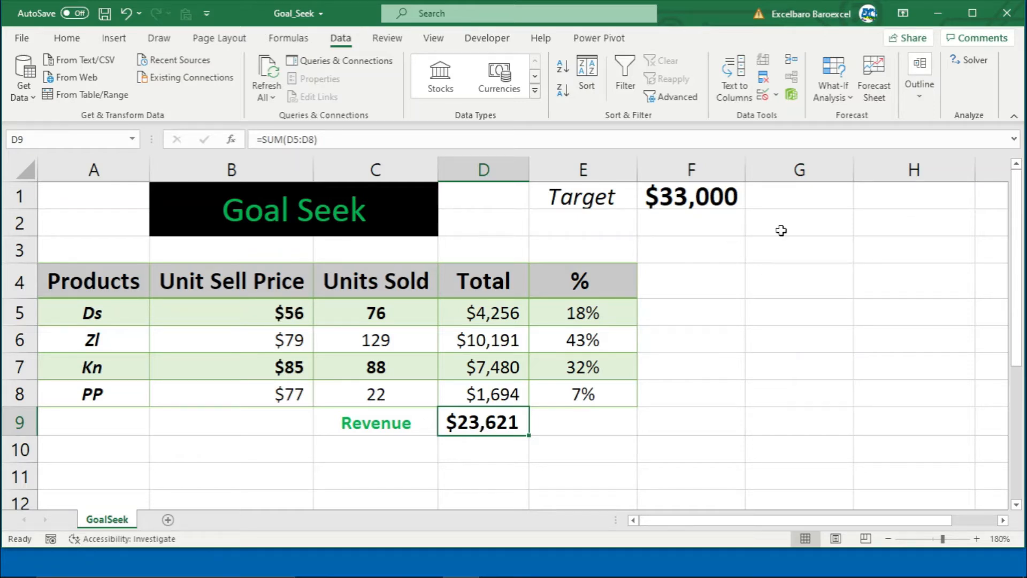
Step: Try a Goal Seek that brings revenue cell D9 to 33000 by changing the Ds unit sell price in B5, and discard the solution
{"action": "left_click", "coordinate": [842, 98]}
{"action": "left_click", "coordinate": [843, 99]}
{"action": "left_click", "coordinate": [862, 139]}
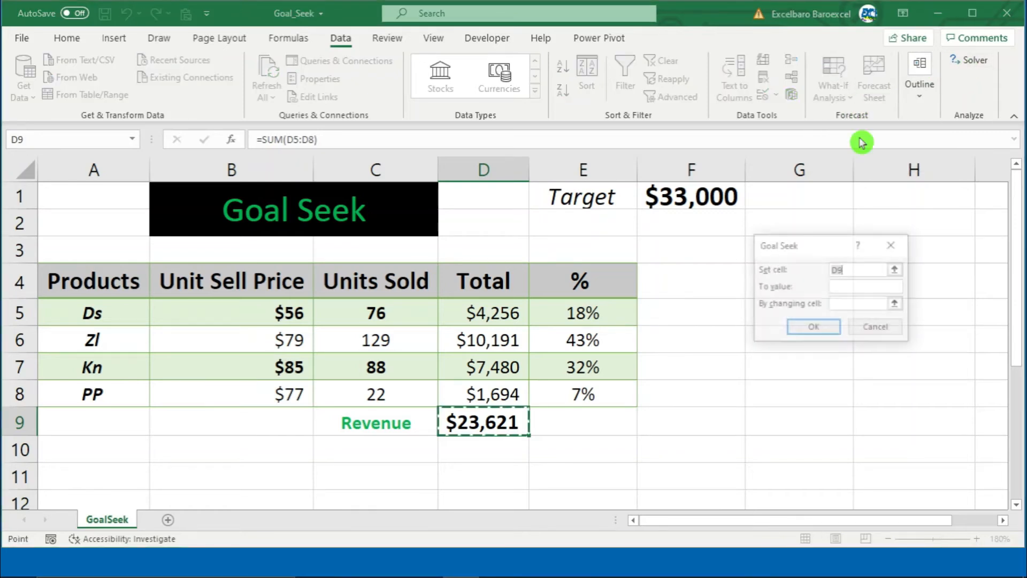
{"action": "left_click", "coordinate": [848, 286]}
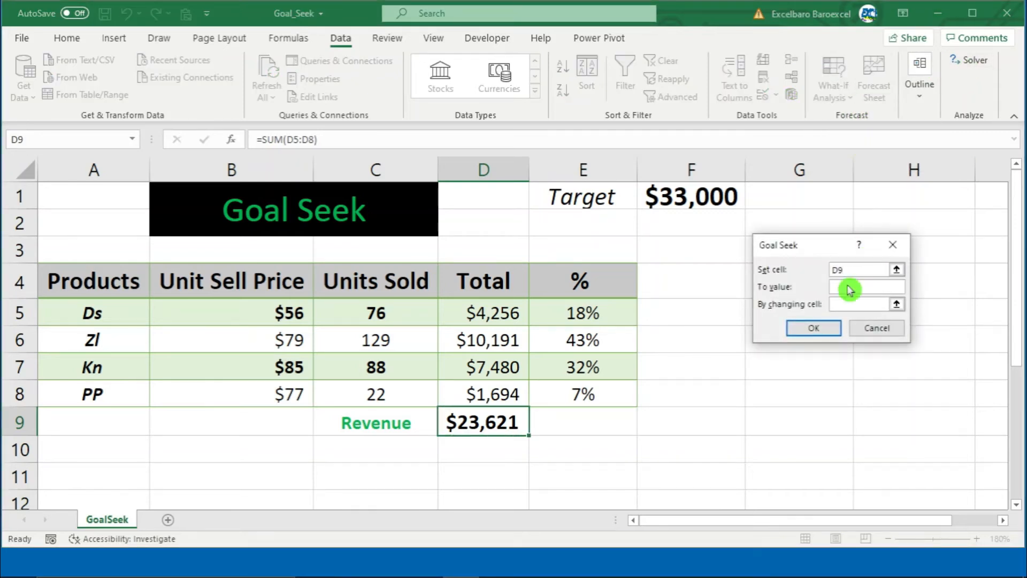
{"action": "type", "text": "33000"}
{"action": "left_click", "coordinate": [848, 304]}
{"action": "left_click", "coordinate": [291, 313]}
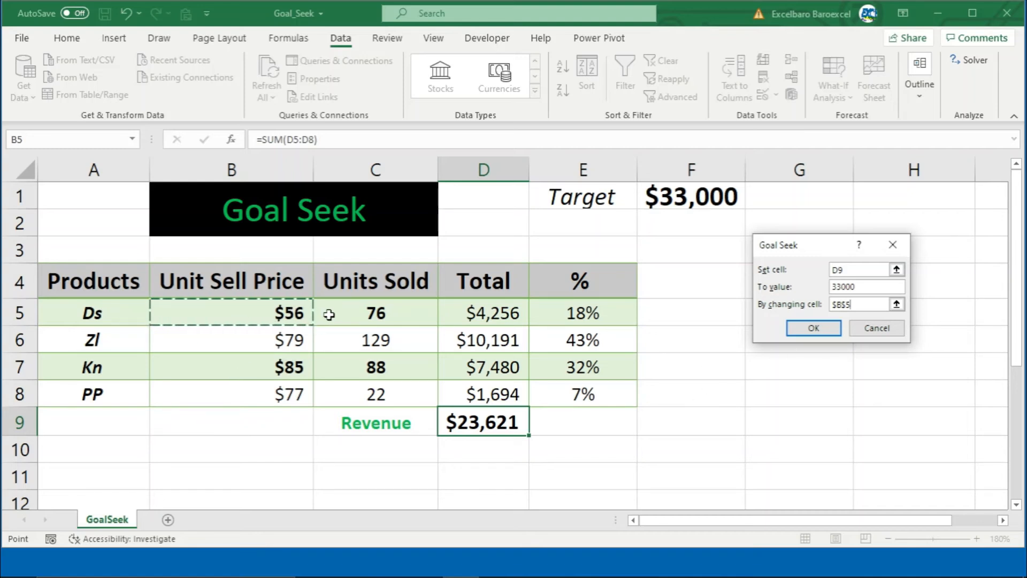
{"action": "left_click", "coordinate": [812, 330]}
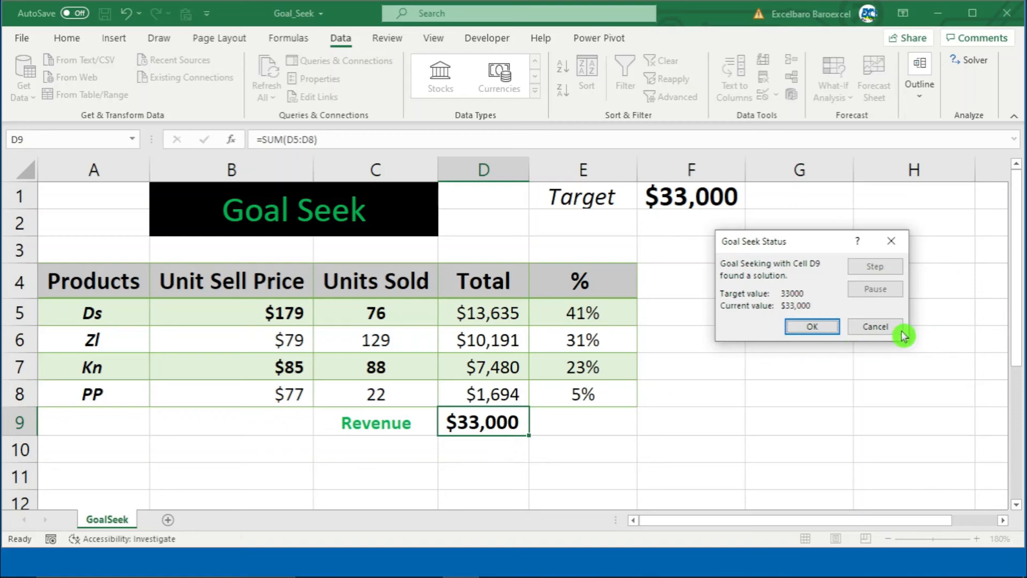
{"action": "left_click", "coordinate": [888, 328]}
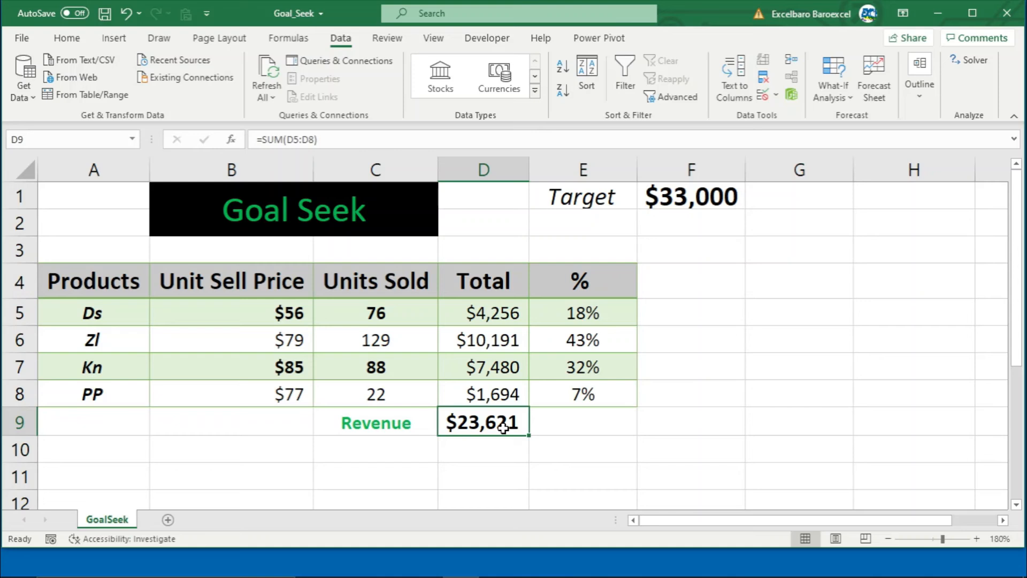
Step: Goal Seek revenue cell D9 to 33000 by changing the PP units sold in C8, keep the solution and check both cells
{"action": "left_click", "coordinate": [847, 97]}
{"action": "left_click", "coordinate": [851, 139]}
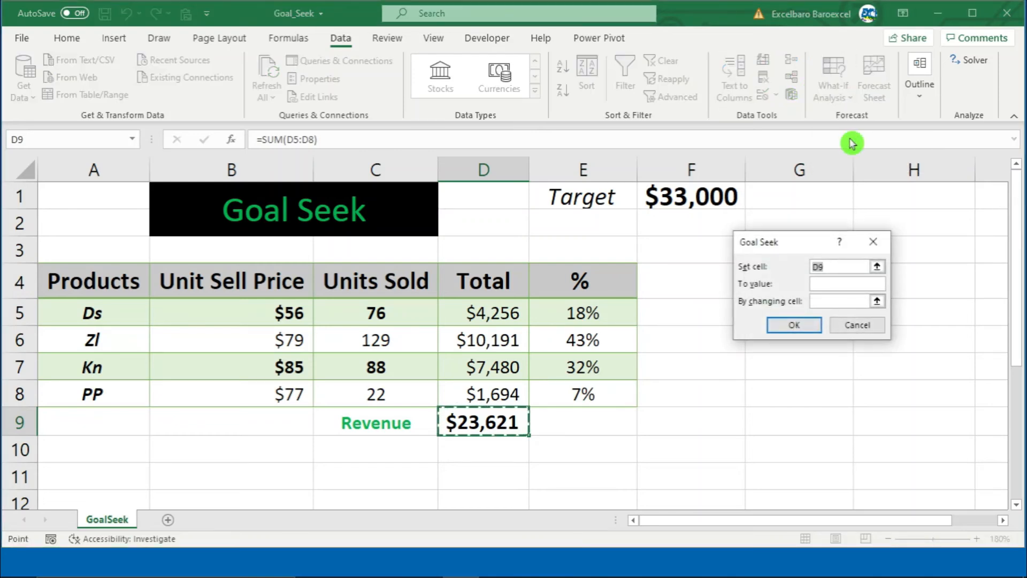
{"action": "left_click", "coordinate": [824, 285]}
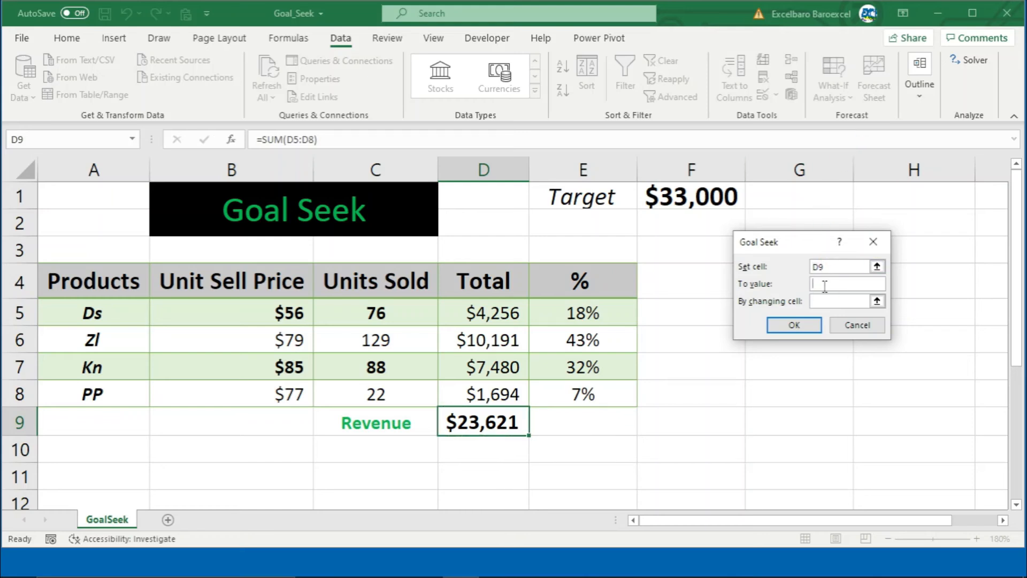
{"action": "type", "text": "33000"}
{"action": "left_click", "coordinate": [367, 402]}
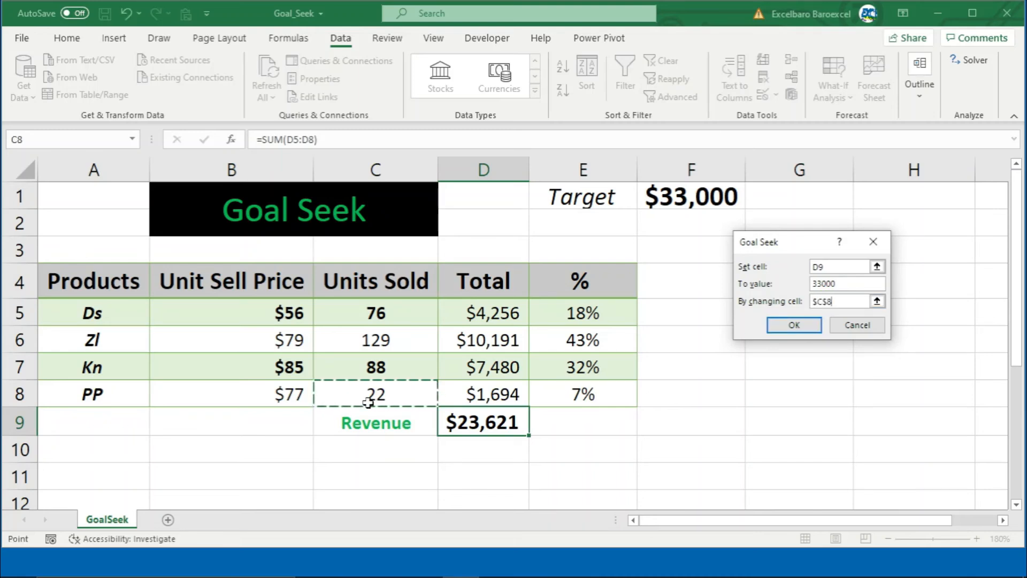
{"action": "left_click", "coordinate": [793, 325]}
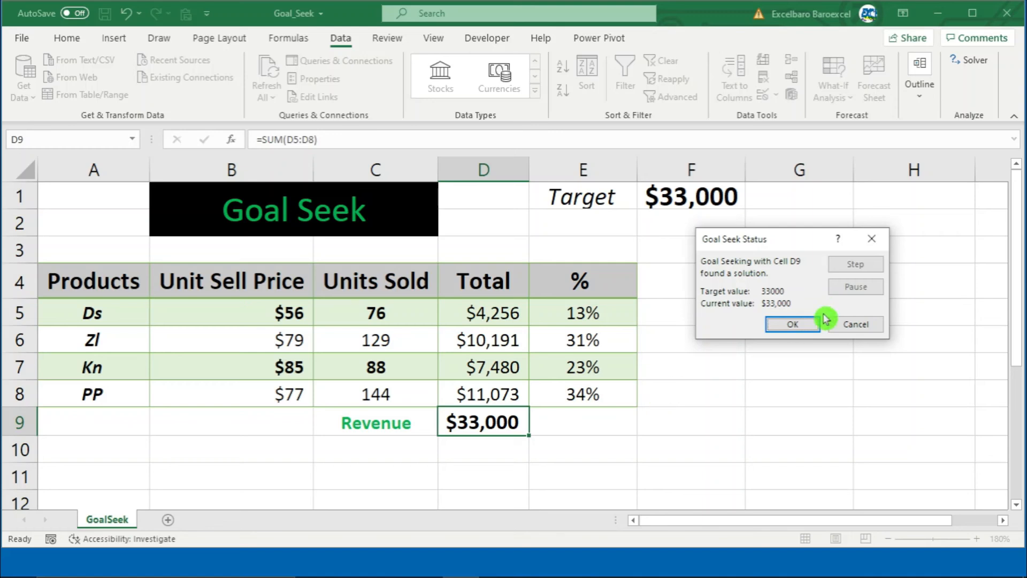
{"action": "left_click", "coordinate": [794, 326]}
{"action": "left_click", "coordinate": [736, 447]}
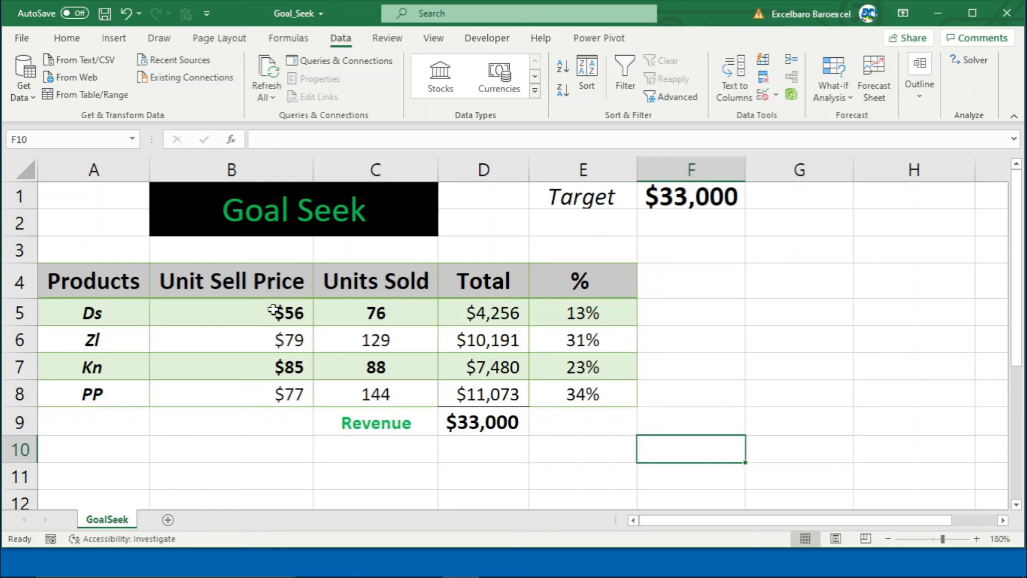
{"action": "left_click", "coordinate": [385, 394]}
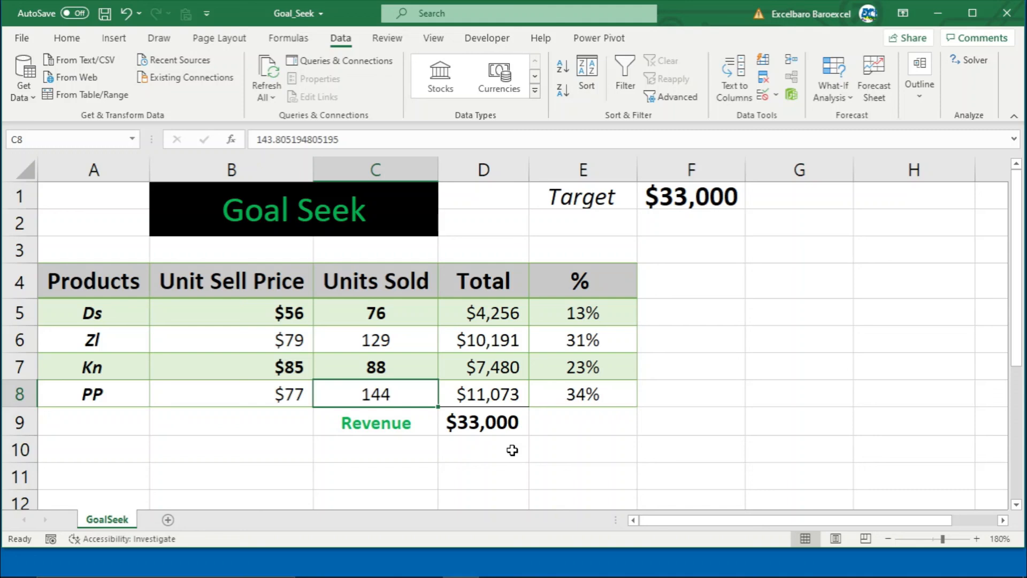
{"action": "left_click", "coordinate": [506, 426]}
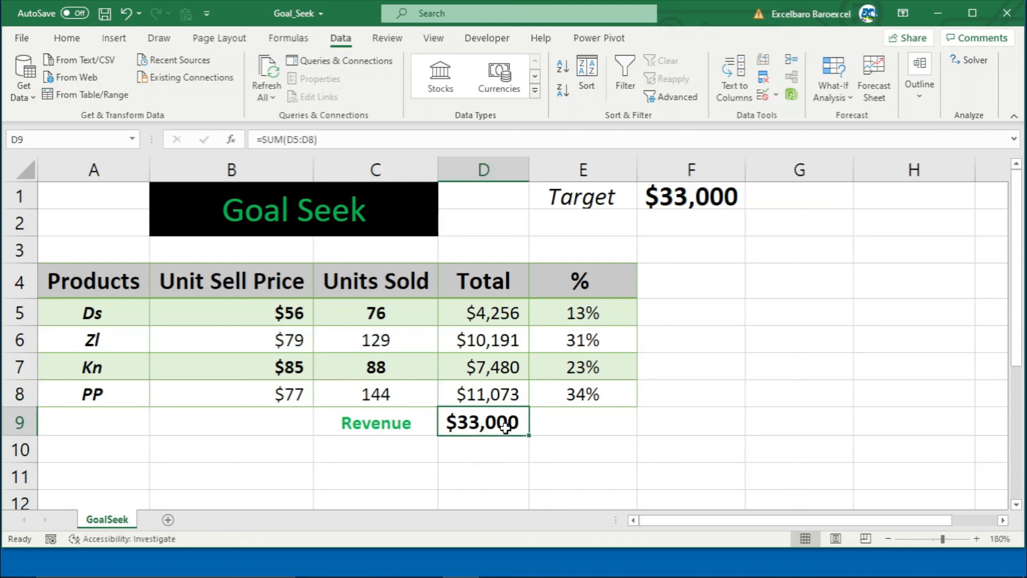